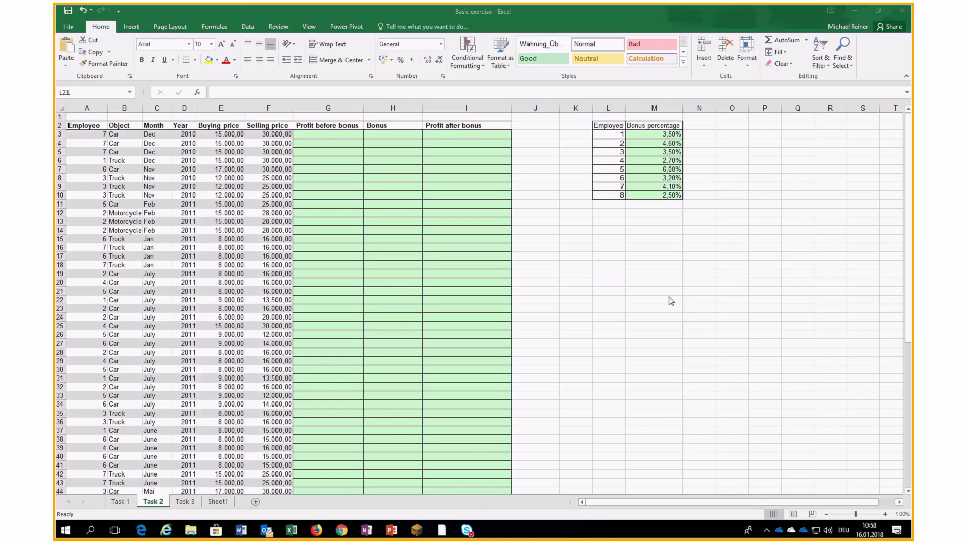
click(634, 277)
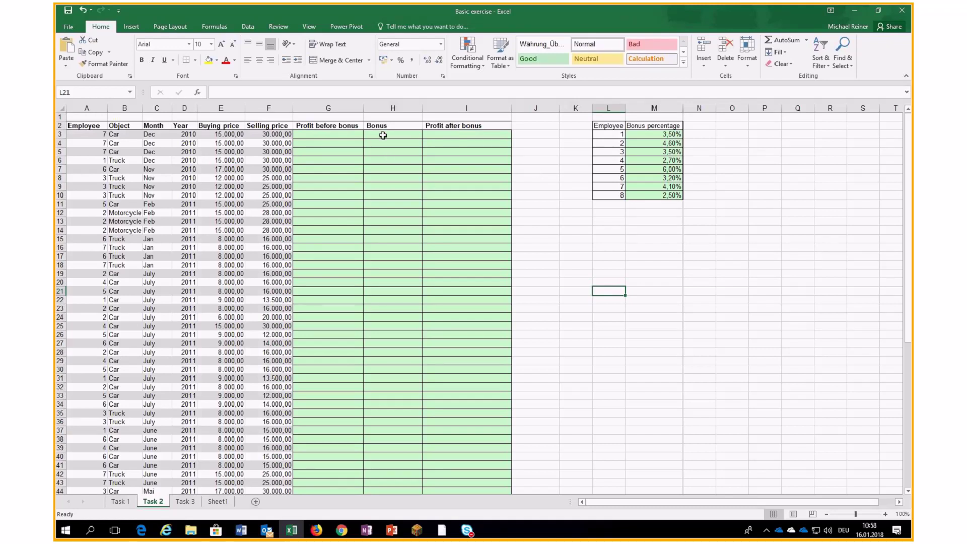
click(384, 135)
text(=if)
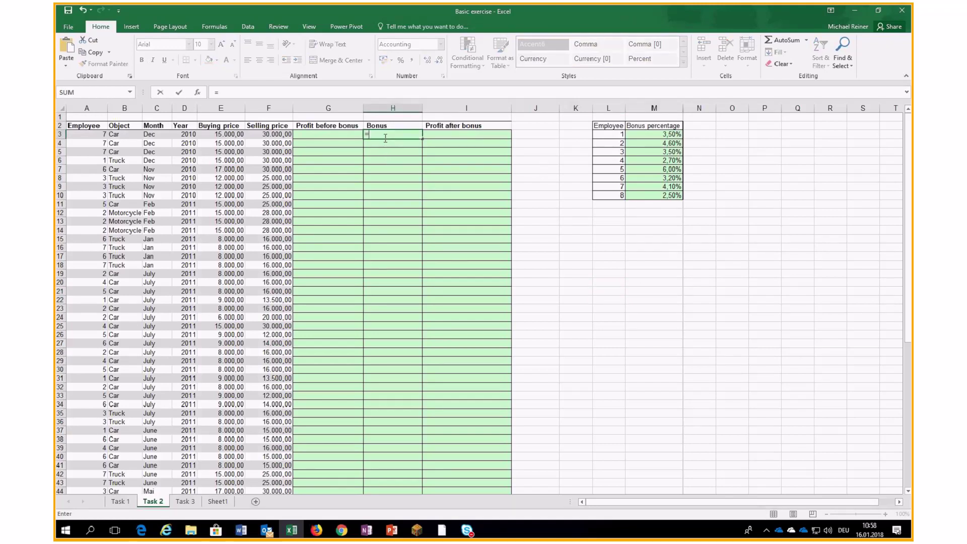
key(Tab)
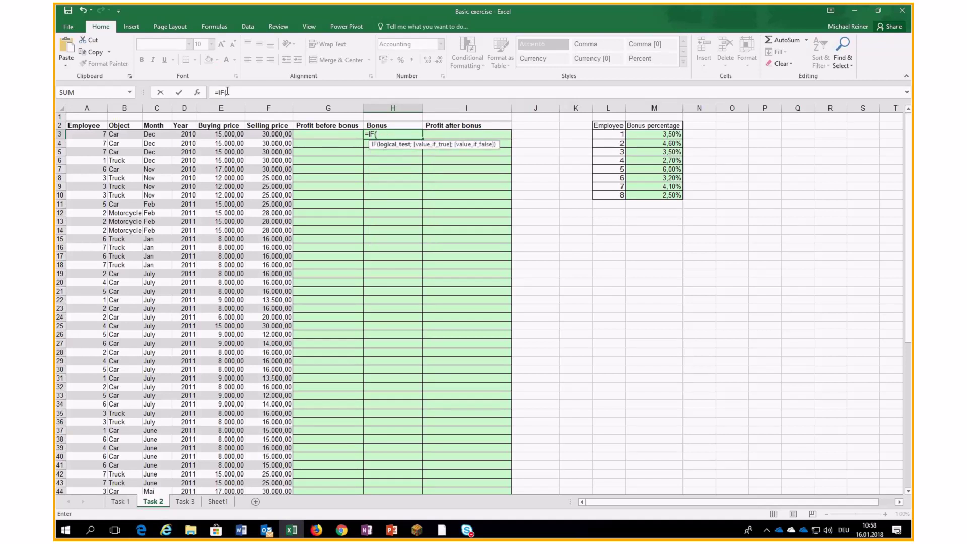
click(198, 92)
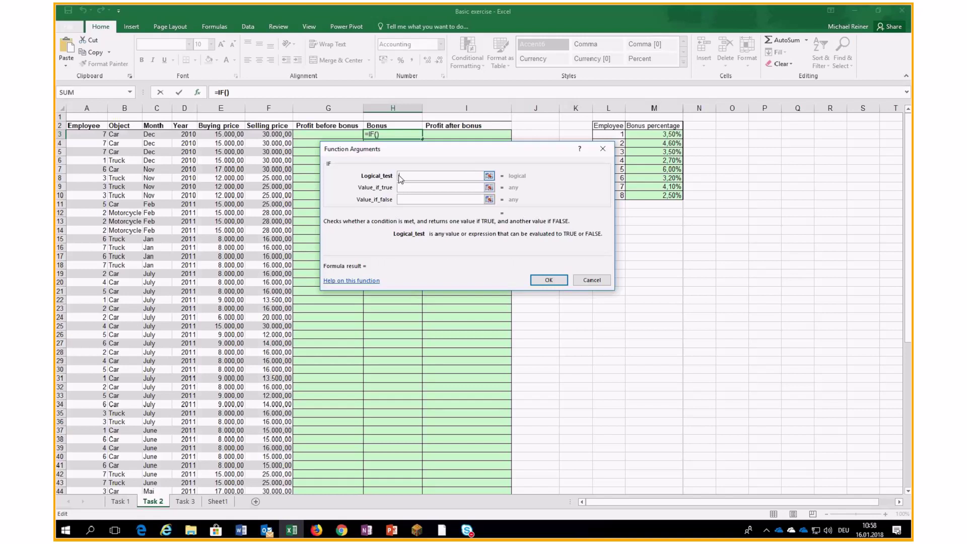
click(397, 187)
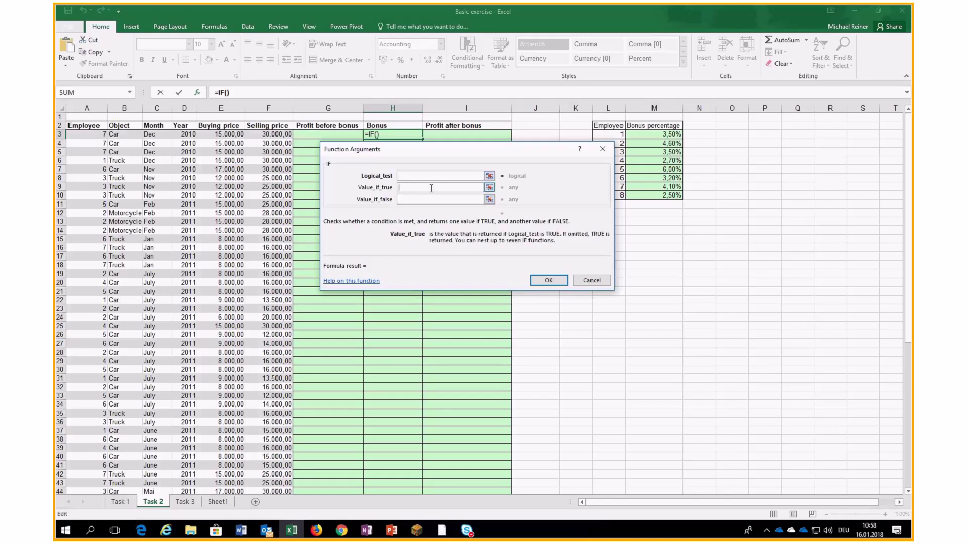
click(401, 175)
click(409, 199)
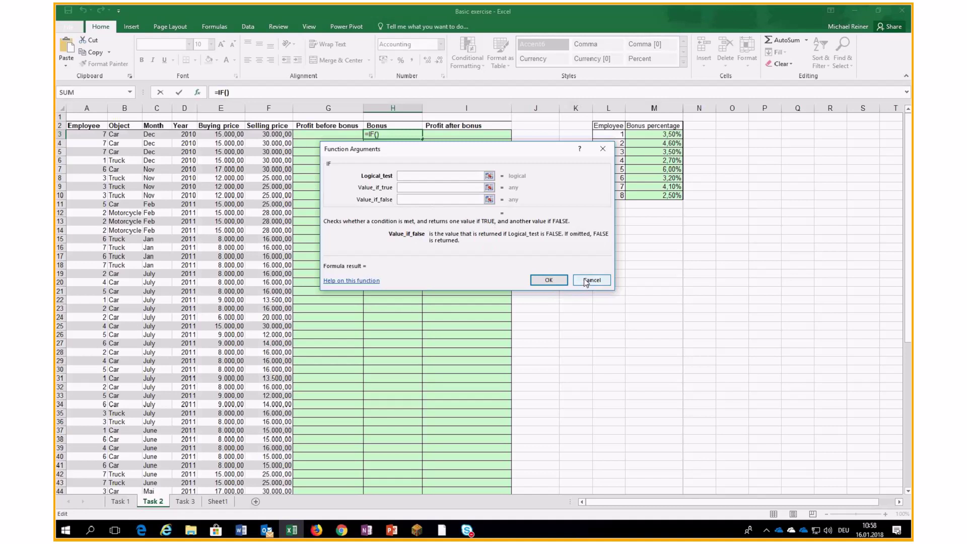
drag(484, 148, 418, 149)
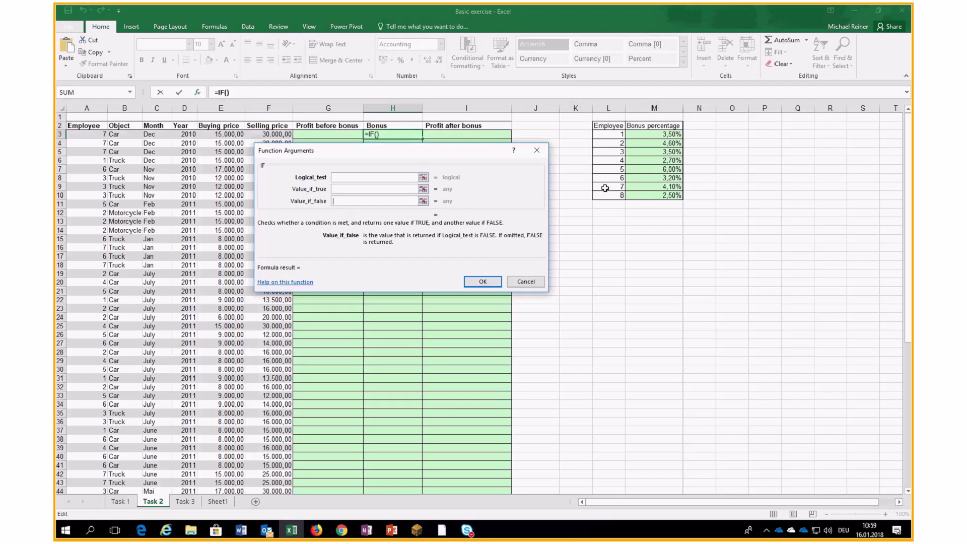
click(537, 283)
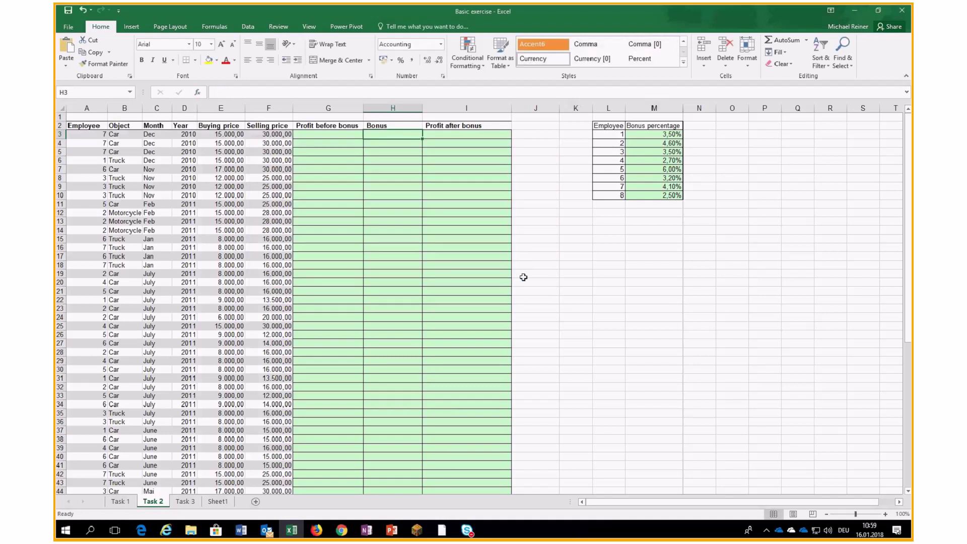
Step: Examine the employee numbers and bonus percentages in the lookup table L3:M10
drag(620, 135, 623, 188)
drag(605, 139, 606, 196)
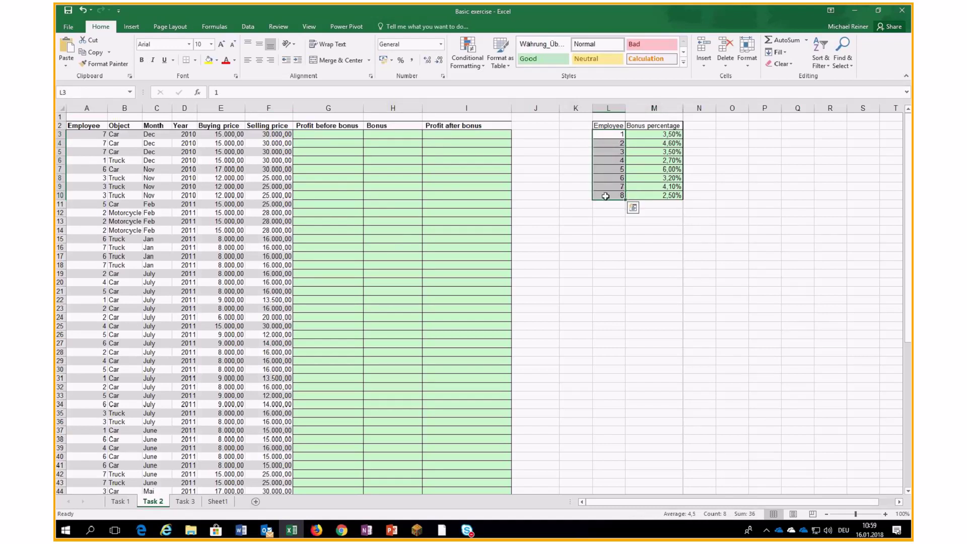
drag(608, 135, 663, 195)
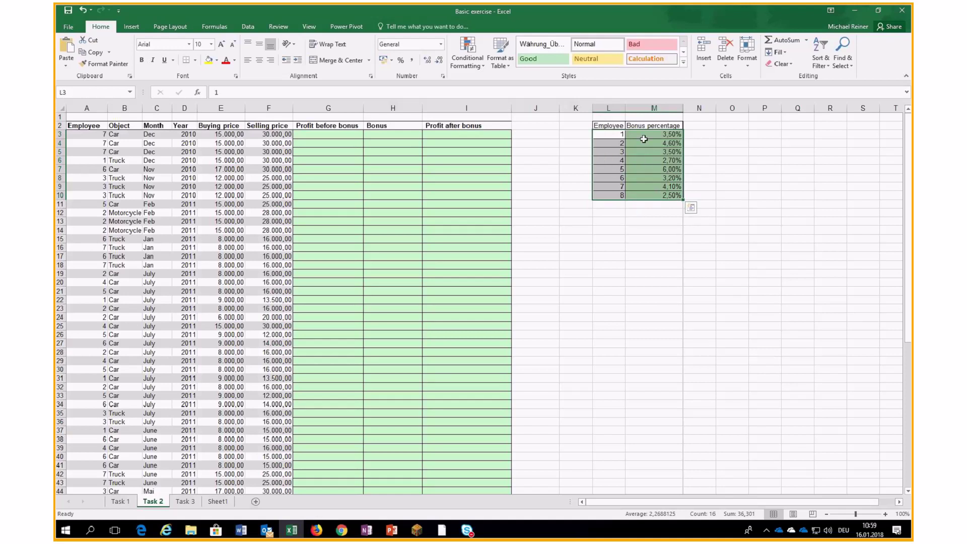
drag(611, 135, 612, 195)
click(653, 141)
click(702, 143)
click(745, 145)
click(764, 145)
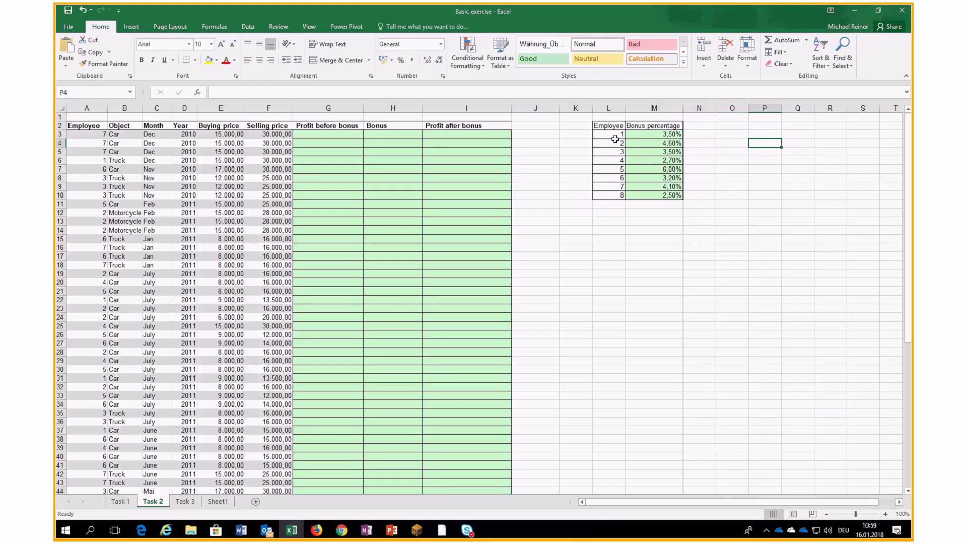
Step: Calculate the first row's profit before bonus in G3 as selling price minus buying price with =F3-E3
click(352, 134)
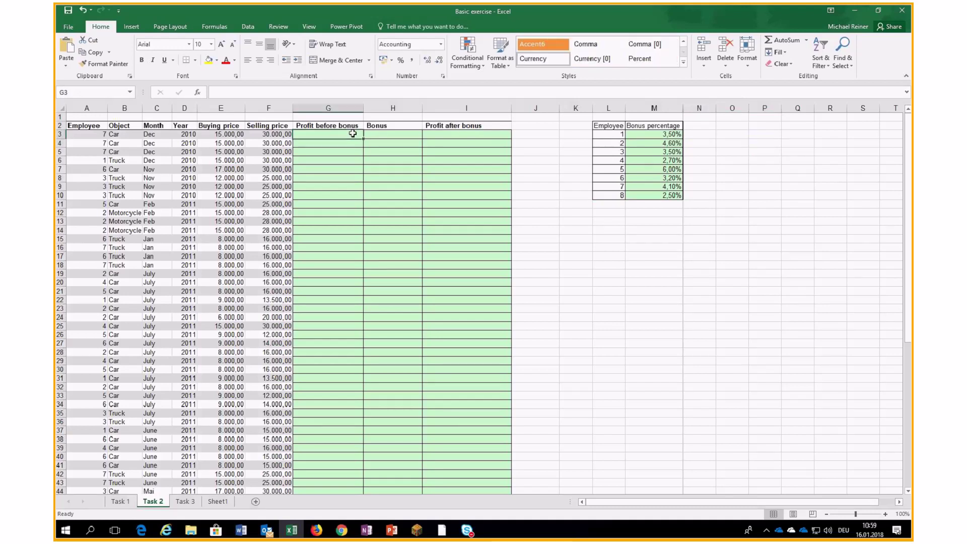
text(=)
key(Left)
text(-)
key(Left)
key(Left)
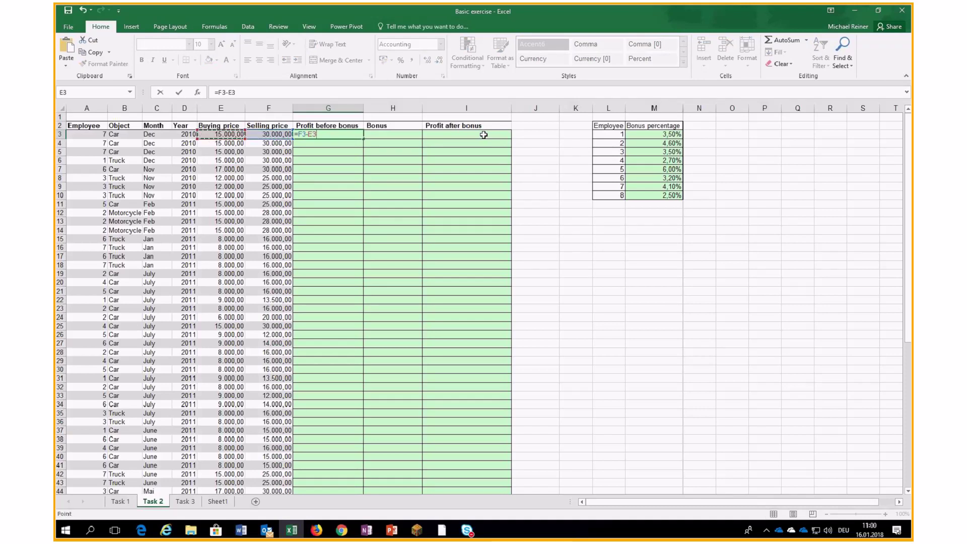
key(ctrl+Return)
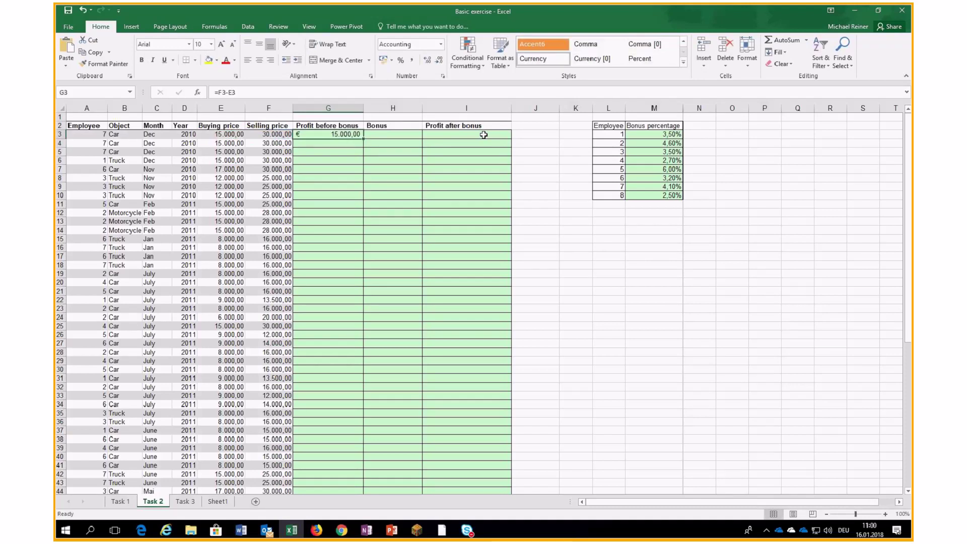
Step: Calculate the first row's profit after bonus in I3 with the formula =G3-H3
click(483, 134)
text(=)
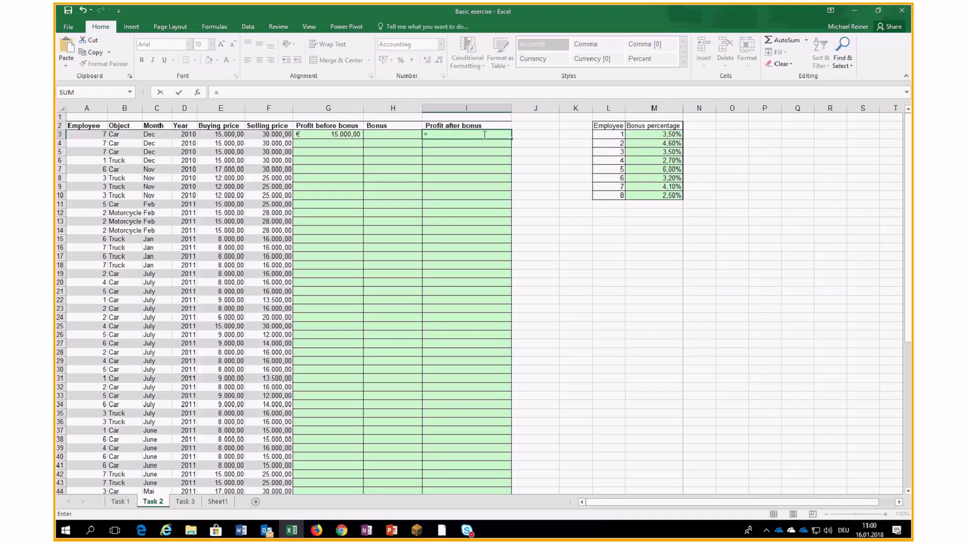
key(Left)
key(Left)
text(-)
key(Left)
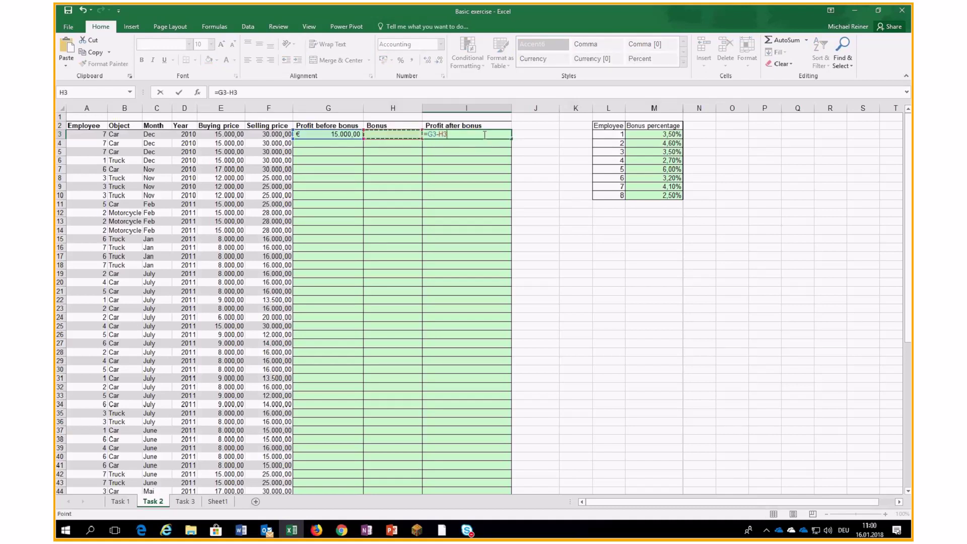
key(Return)
Step: Start the bonus formula in H3 as G3 multiplied by a VLOOKUP, with employee cell A3 as the lookup value
key(Up)
key(Left)
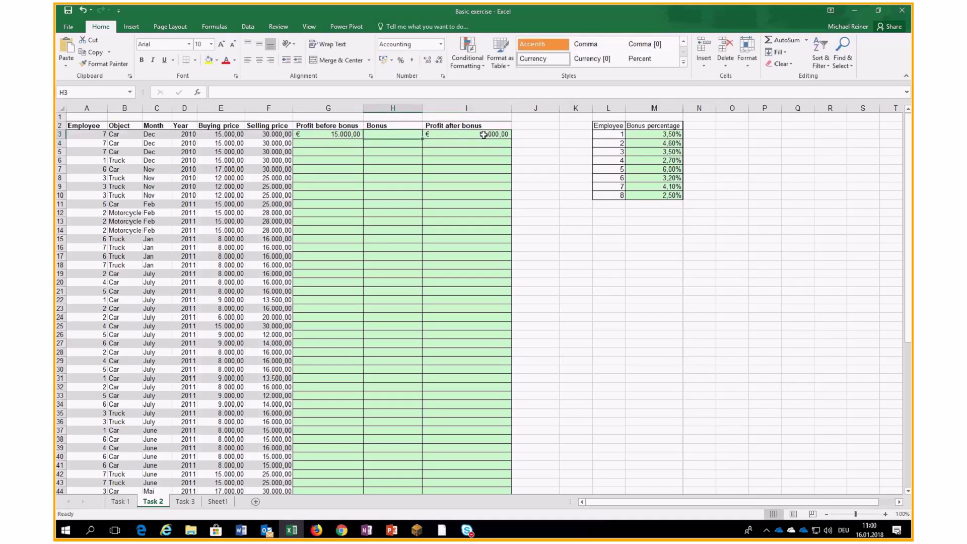
text(=)
key(Left)
text(*VL)
key(Tab)
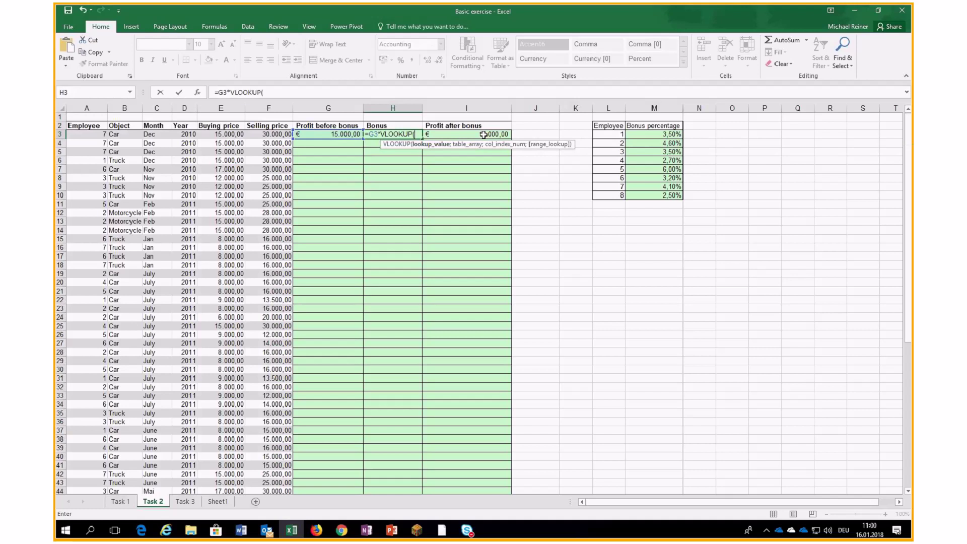
click(196, 92)
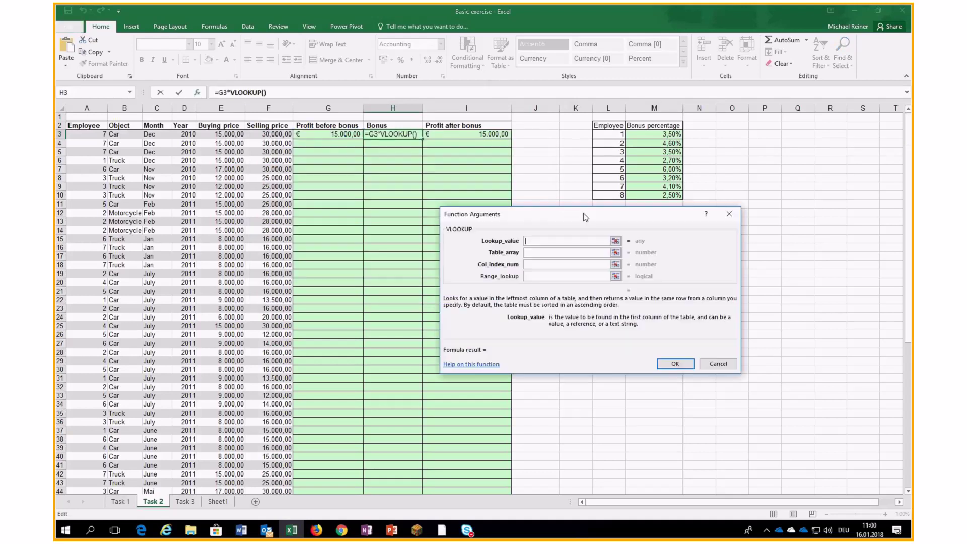
drag(584, 216, 587, 213)
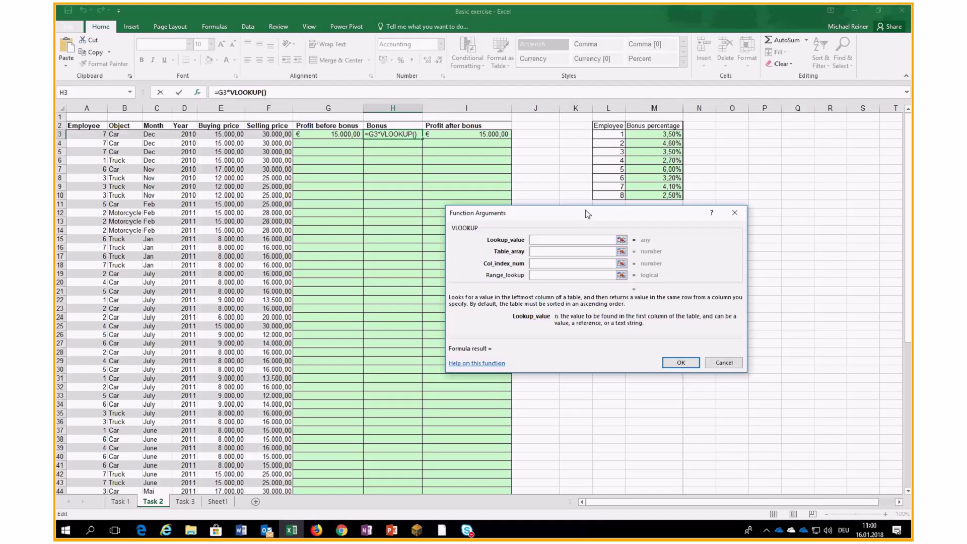
click(97, 135)
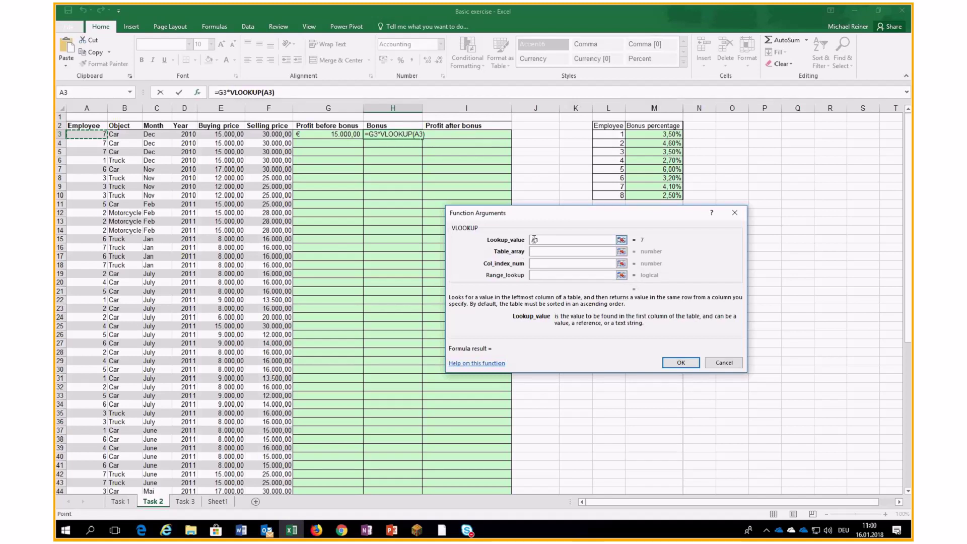
Step: Complete the VLOOKUP with table array L3:M10, column index 2 and range lookup false
click(605, 251)
drag(610, 136, 658, 193)
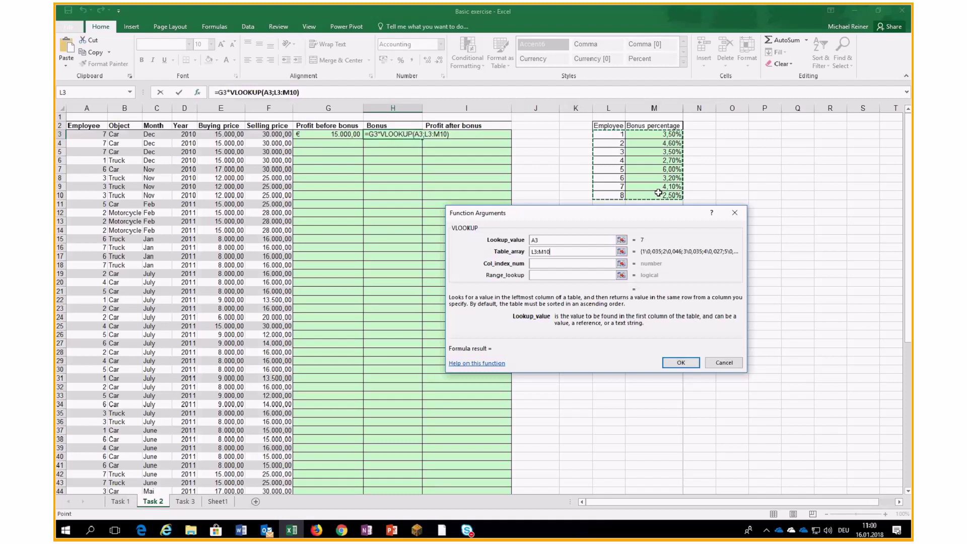
click(535, 264)
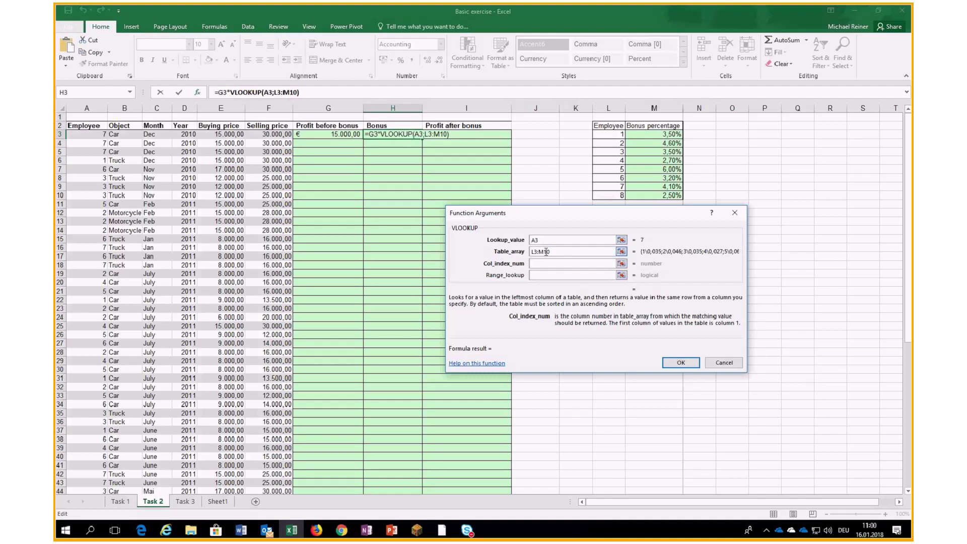
text(2)
click(532, 275)
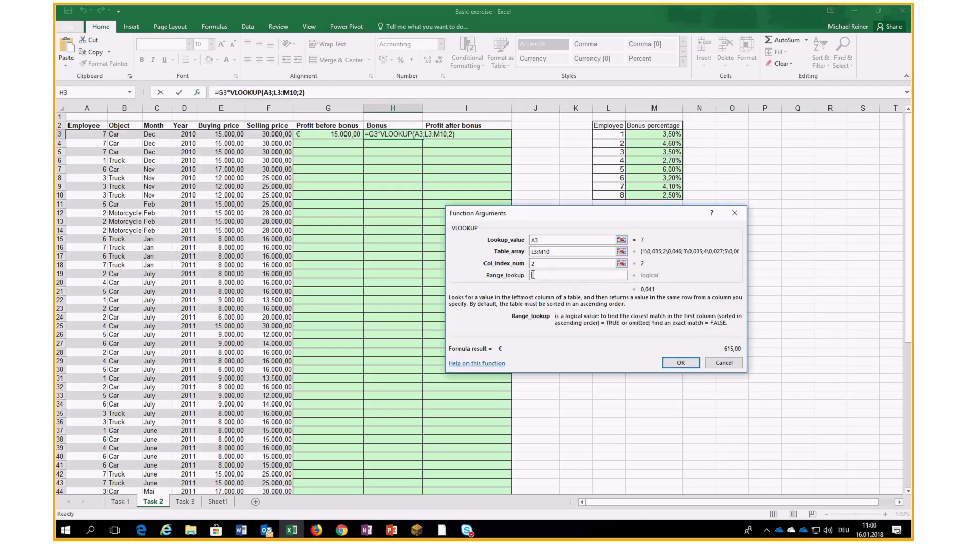
text(false)
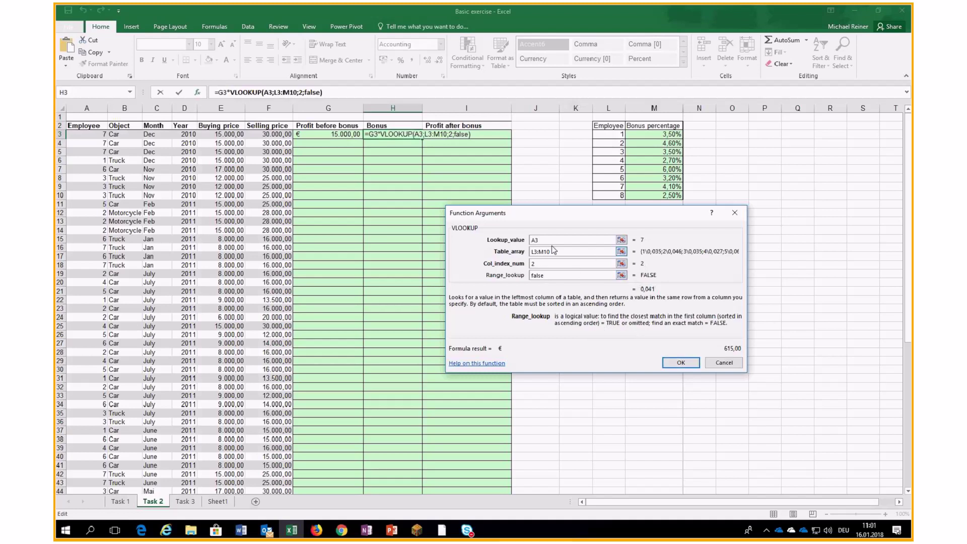
click(682, 363)
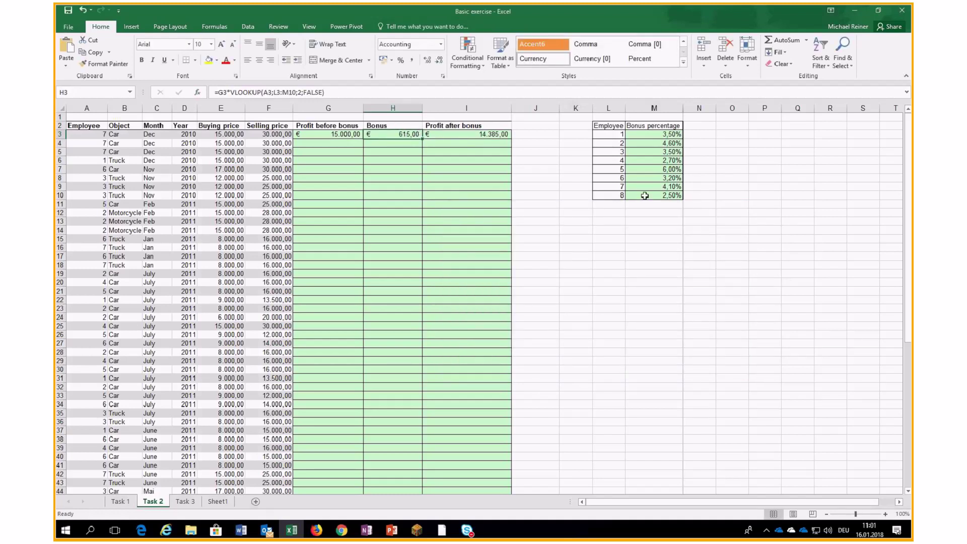
Step: Enter 2 in cell M14 and FALSE in cell M15 below the bonus table
click(646, 228)
text(2)
key(Return)
text(False)
key(Return)
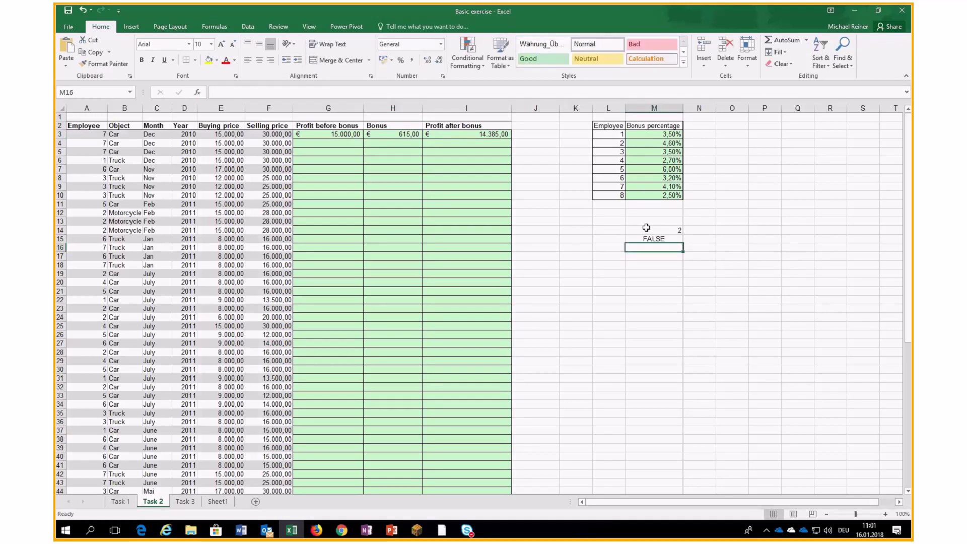
Step: Replace the column index and range lookup in H3's VLOOKUP with references to M14 and M15
click(395, 134)
double_click(305, 92)
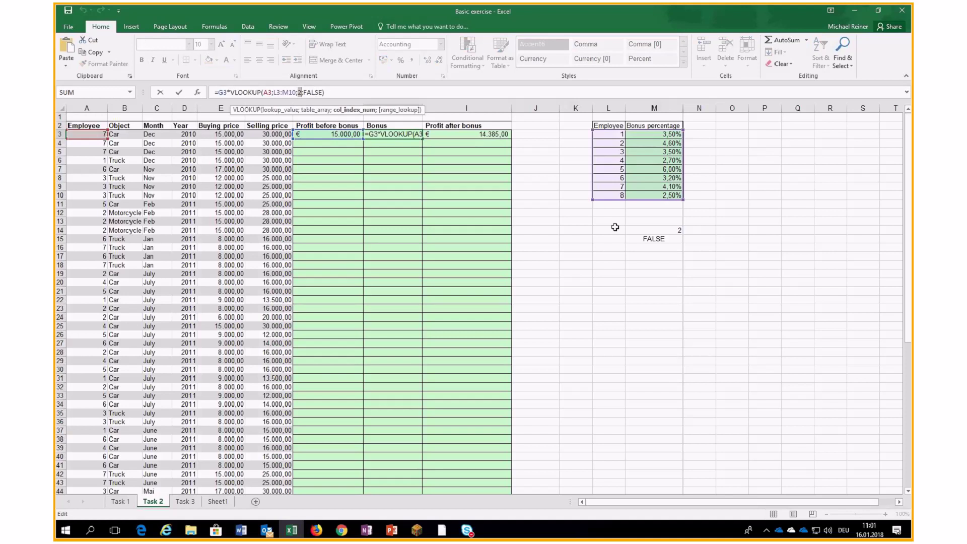
click(653, 230)
click(325, 92)
double_click(326, 91)
click(645, 240)
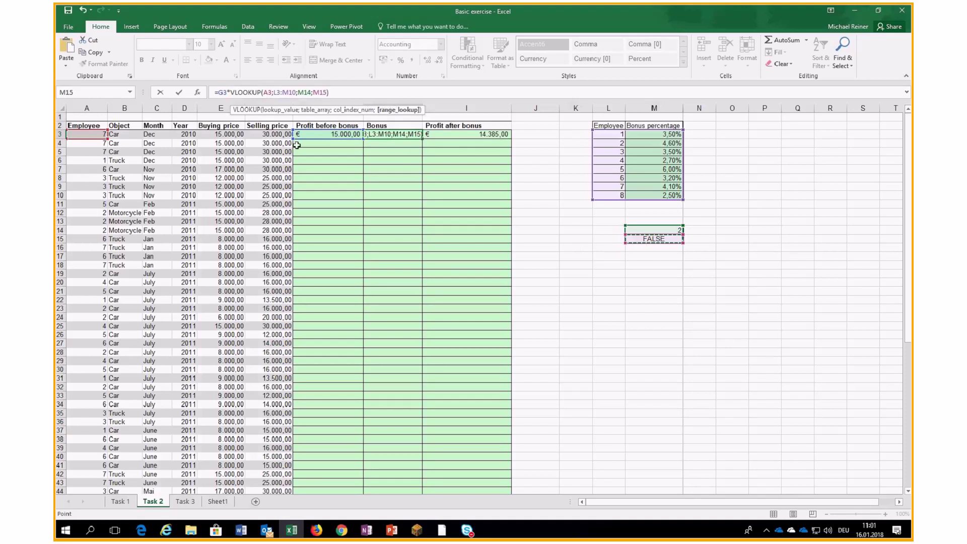
Step: Make the references L3:M10, M14 and M15 absolute in H3's bonus formula
drag(274, 94, 295, 96)
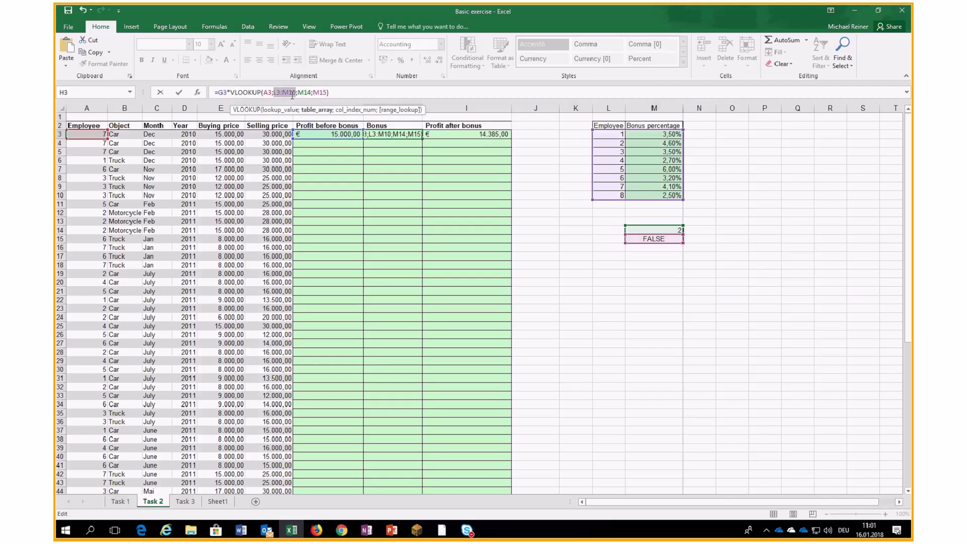
key(F4)
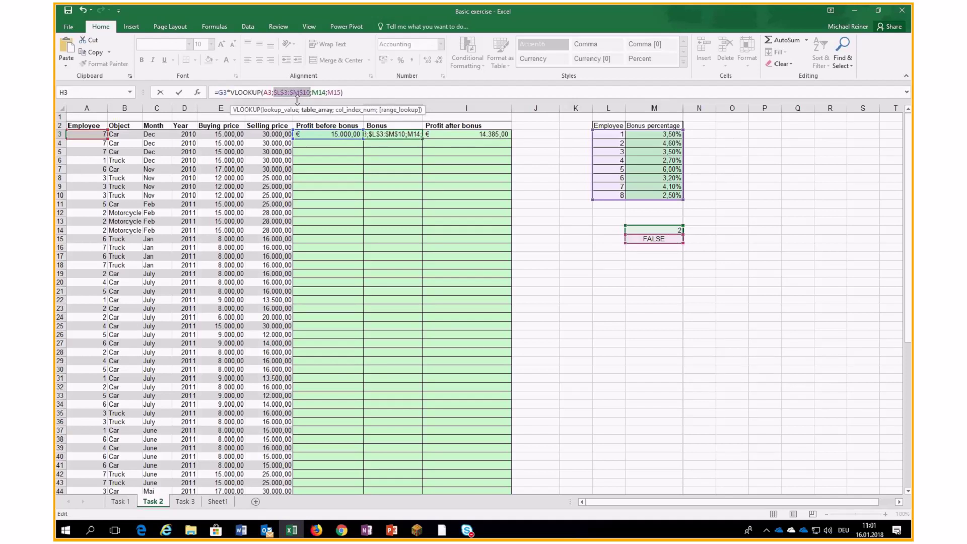
double_click(319, 92)
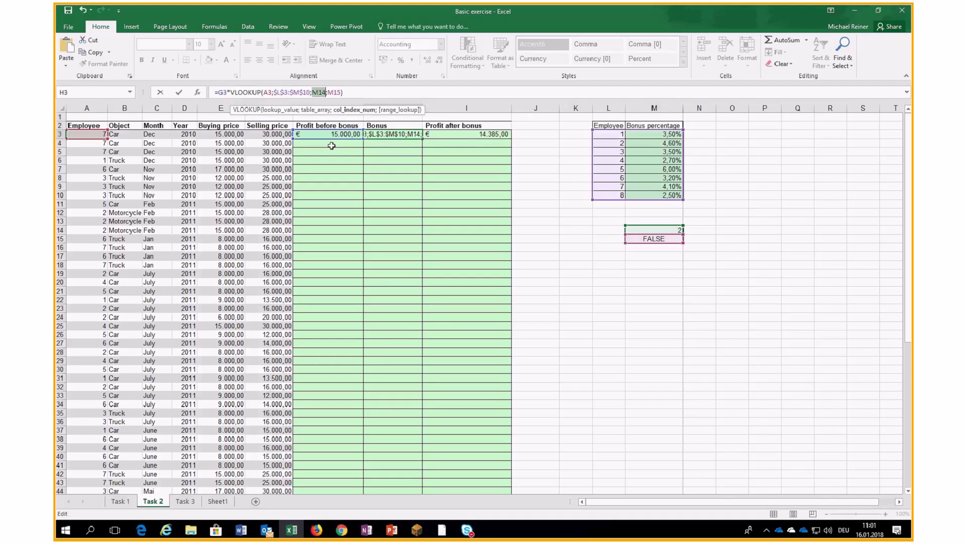
key(F4)
double_click(341, 92)
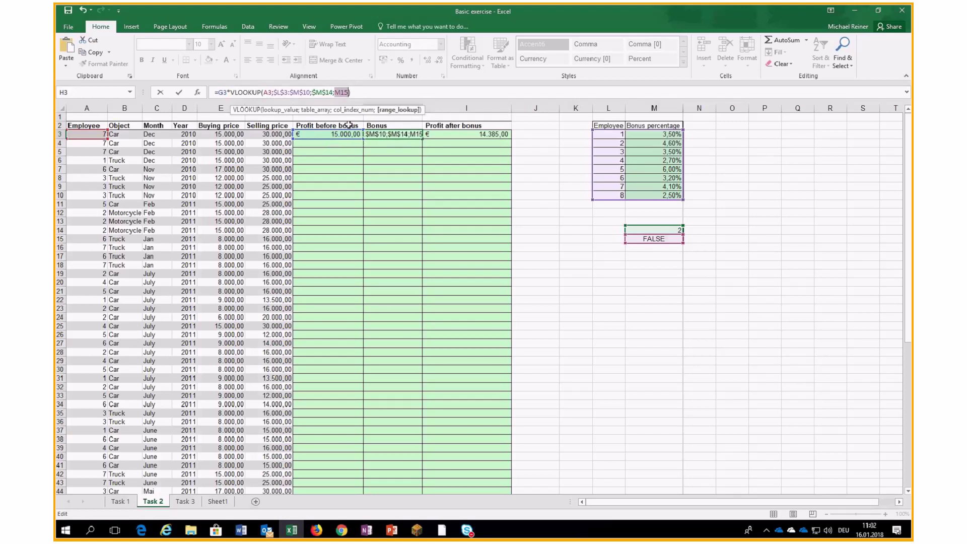
key(F4)
key(Return)
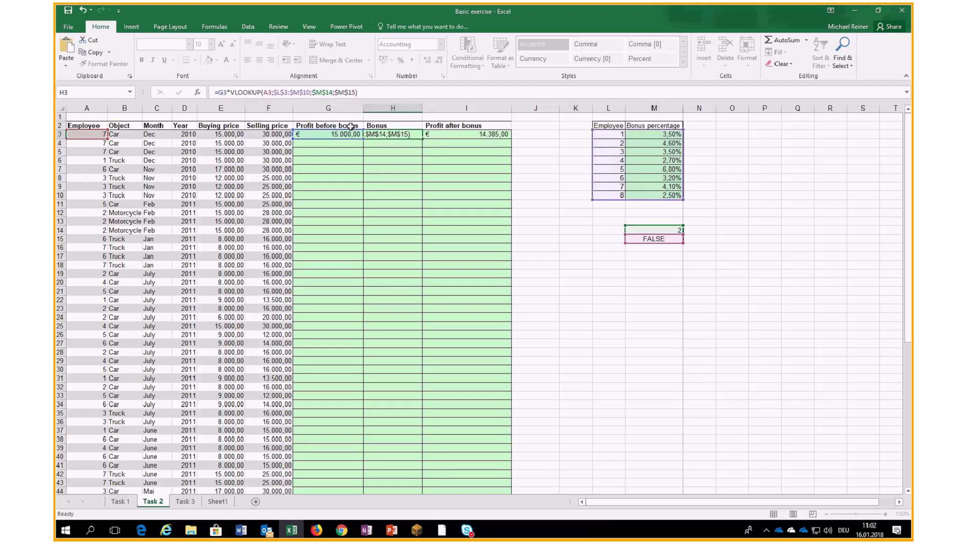
Step: Fill the formulas in G3:I3 down through all the sales rows
drag(346, 135, 478, 135)
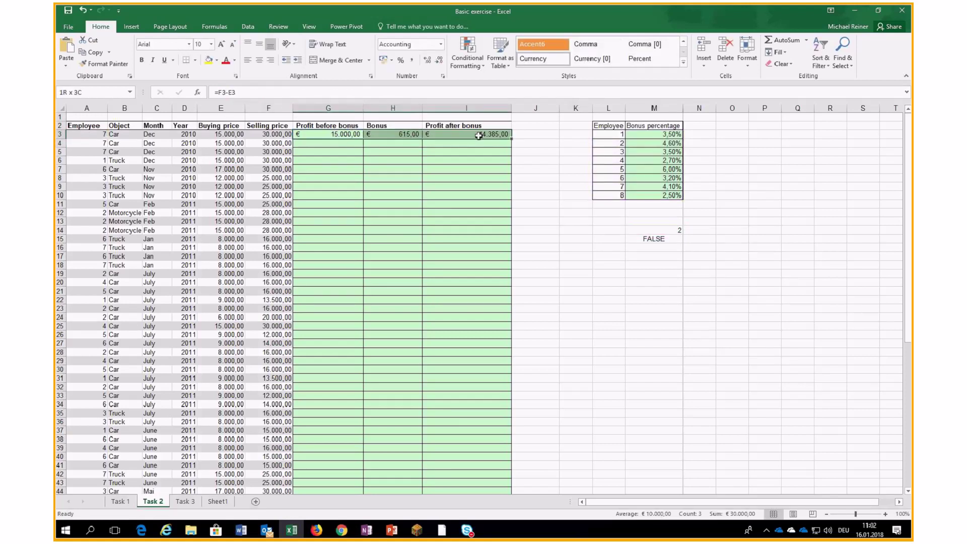
double_click(511, 138)
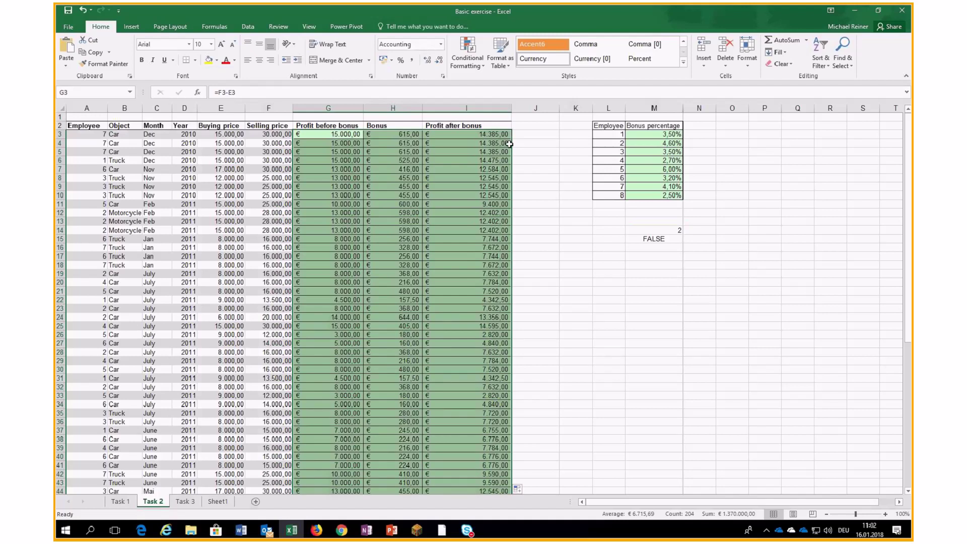
Step: Trace the precedents of the bonus formulas in H3, H14, H26 and H36, and remove the arrows again
click(391, 132)
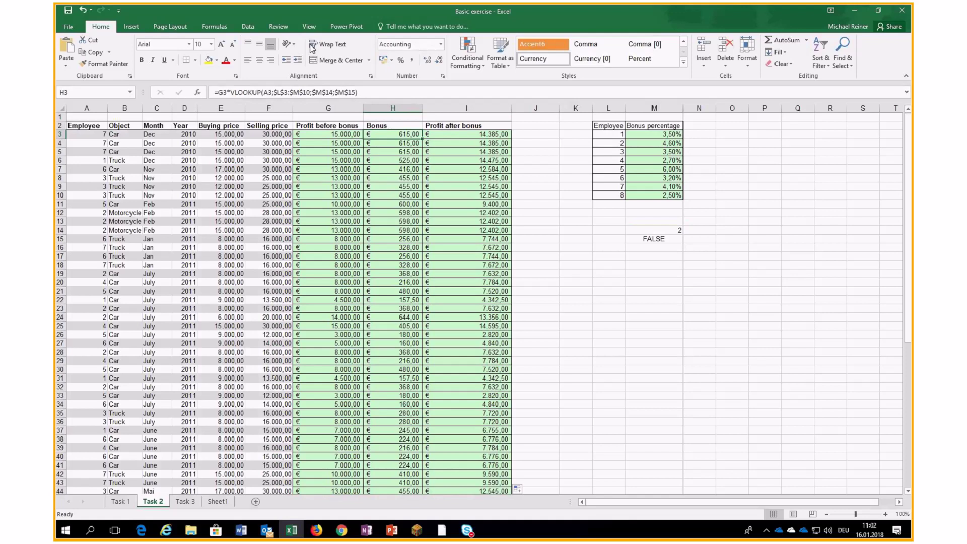
click(214, 27)
click(459, 40)
click(393, 230)
click(459, 40)
click(372, 332)
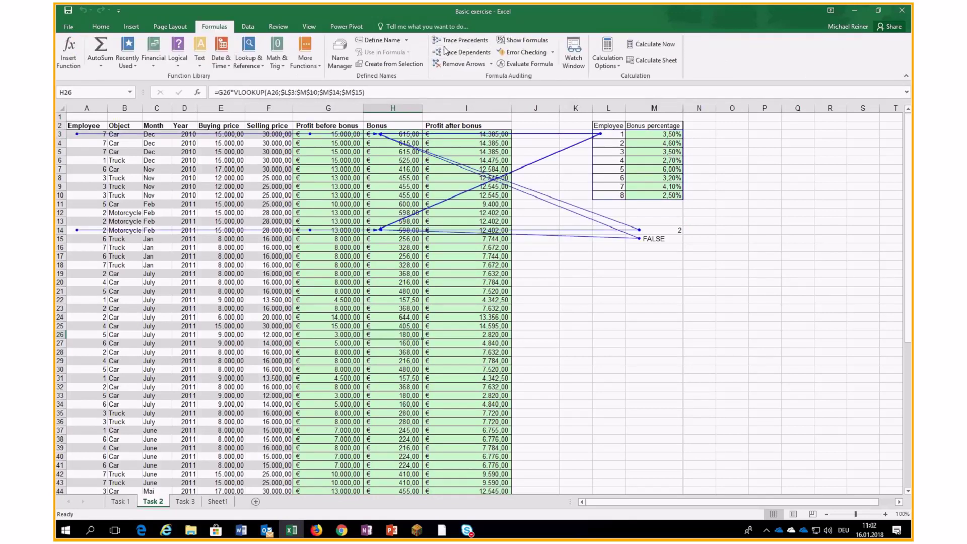
click(457, 40)
drag(393, 421, 393, 413)
click(466, 40)
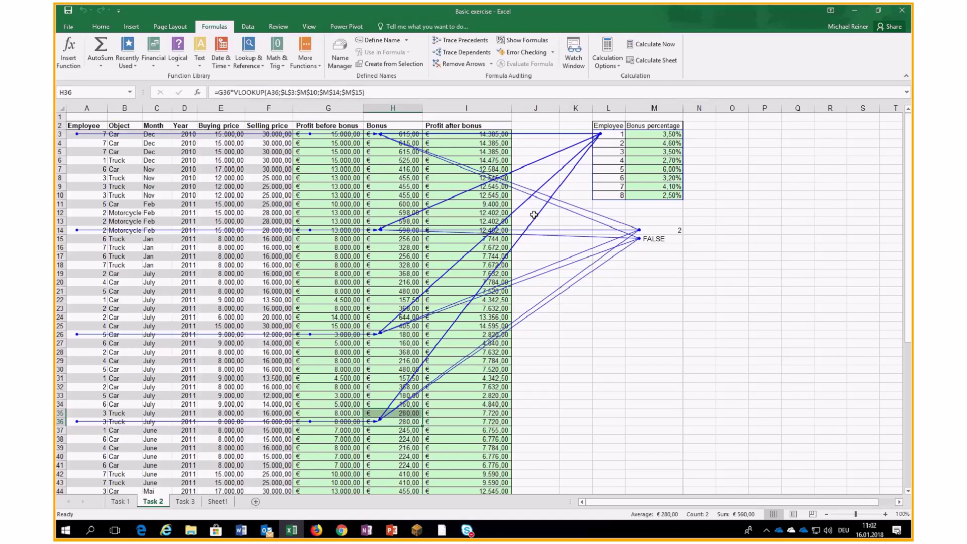
click(461, 65)
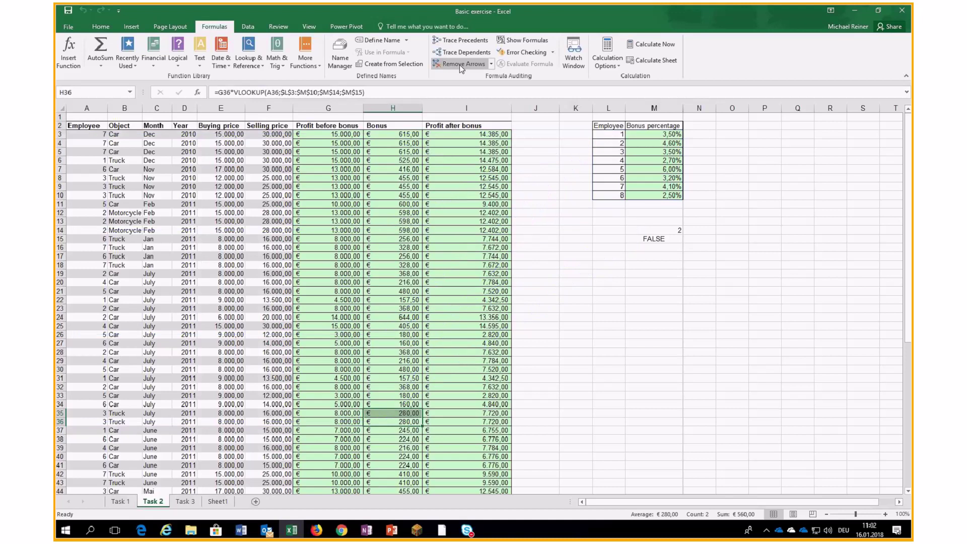
Step: Add a new worksheet and enter the numbers 1 to 6 in cells D5:D10
click(256, 501)
click(174, 152)
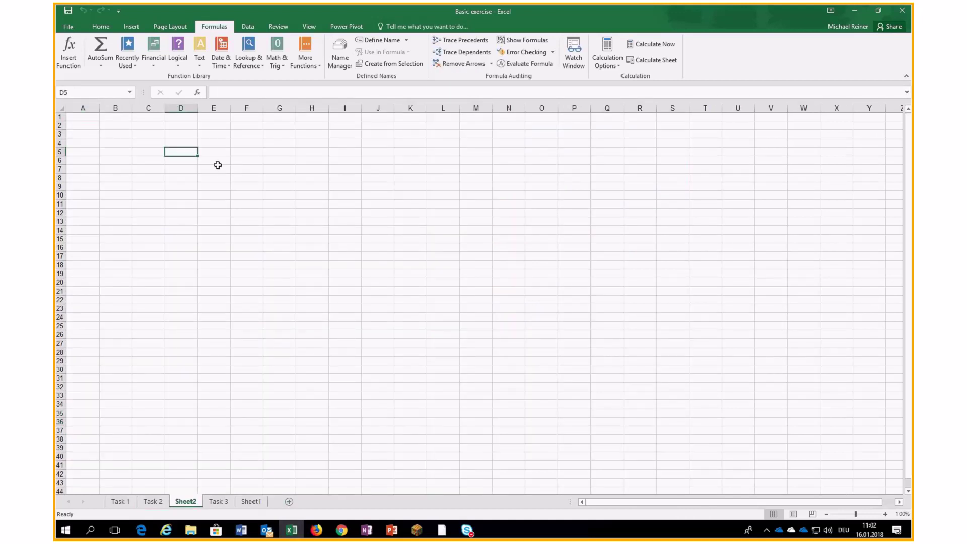
text(1 2 3 4 5 )
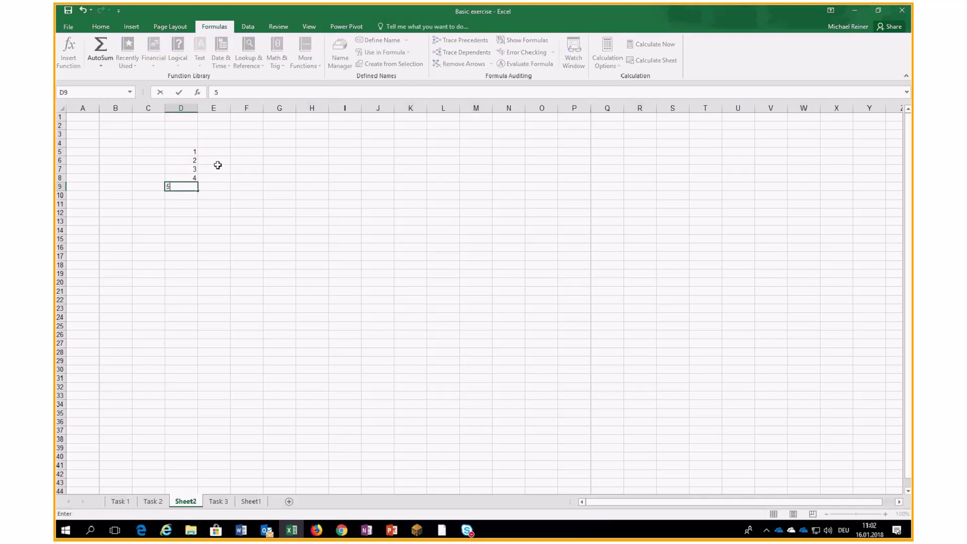
text(6)
key(Return)
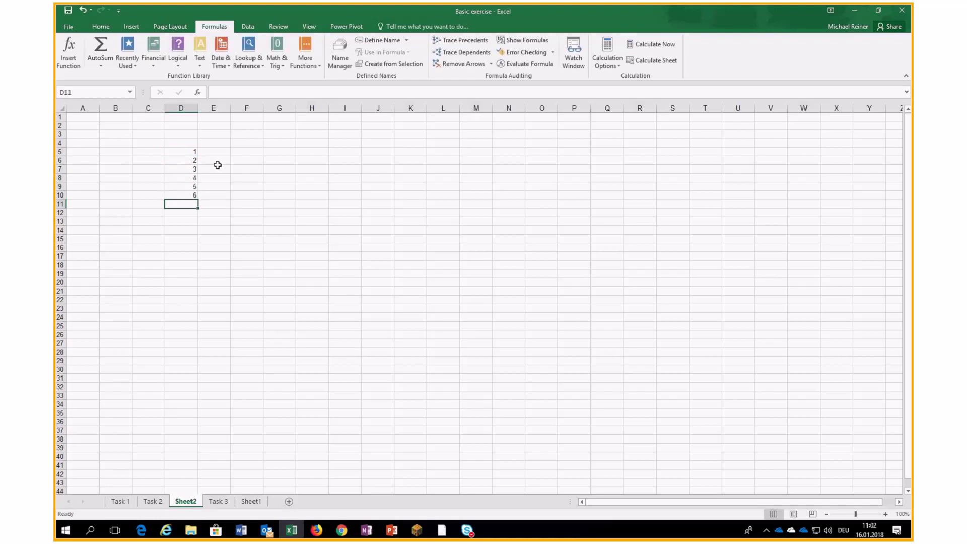
Step: Enter 71%, 85%, 95%, 60%, 59% and 10% in cells E5:E10 beside the numbers
click(217, 151)
text(71%)
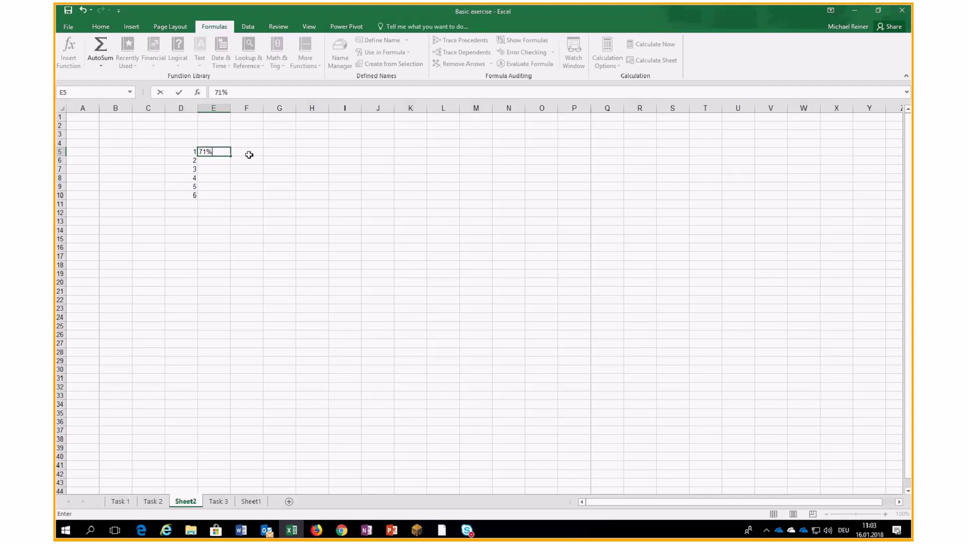
key(Return)
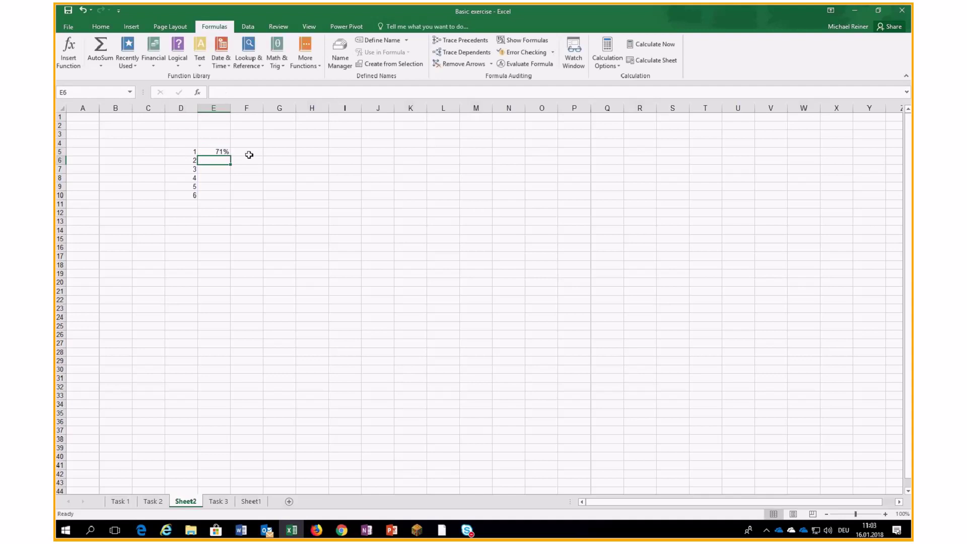
text(85%)
key(Return)
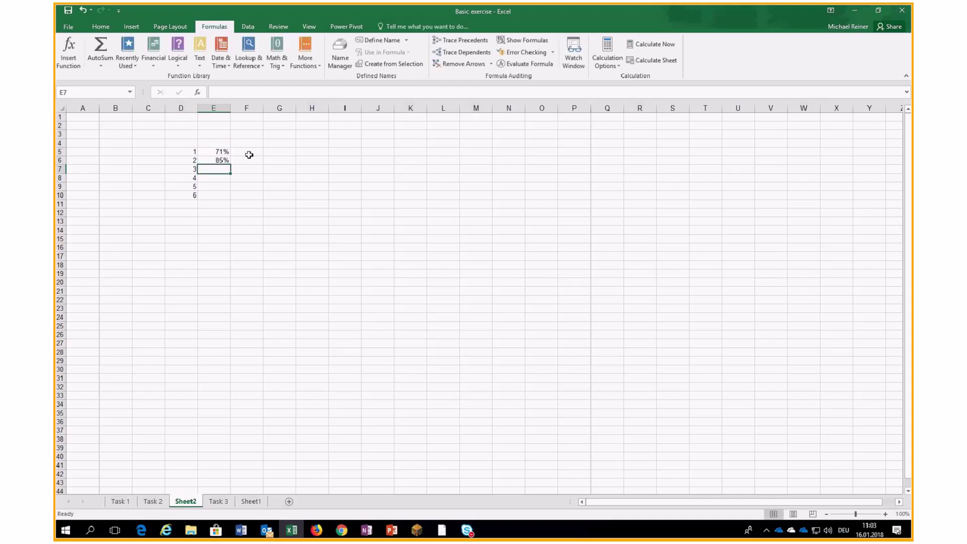
text(95%)
key(Return)
text(60%)
key(Return)
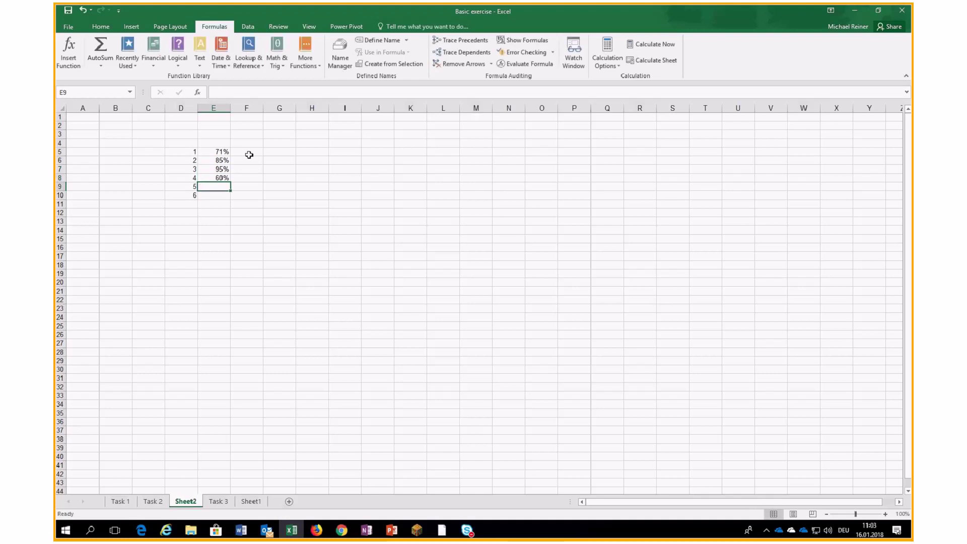
text(59%)
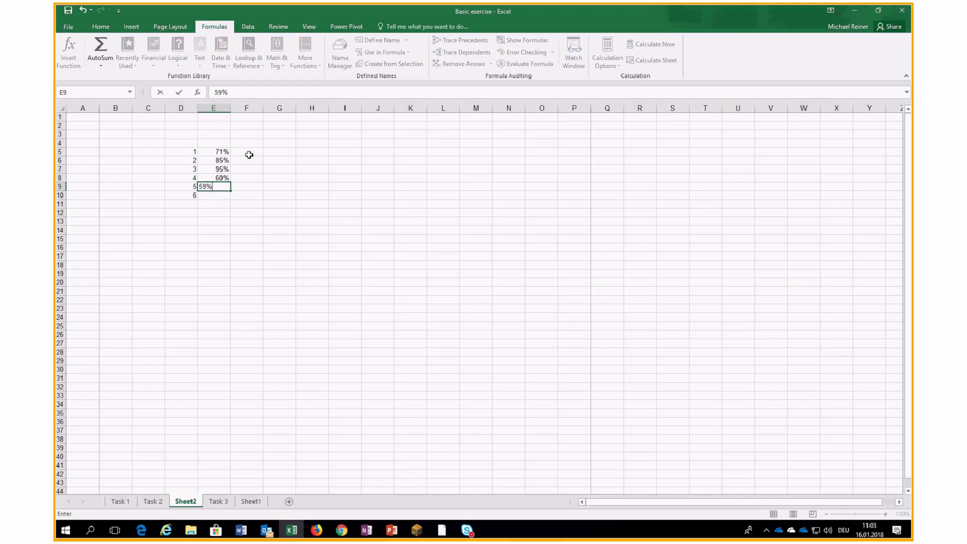
key(Return)
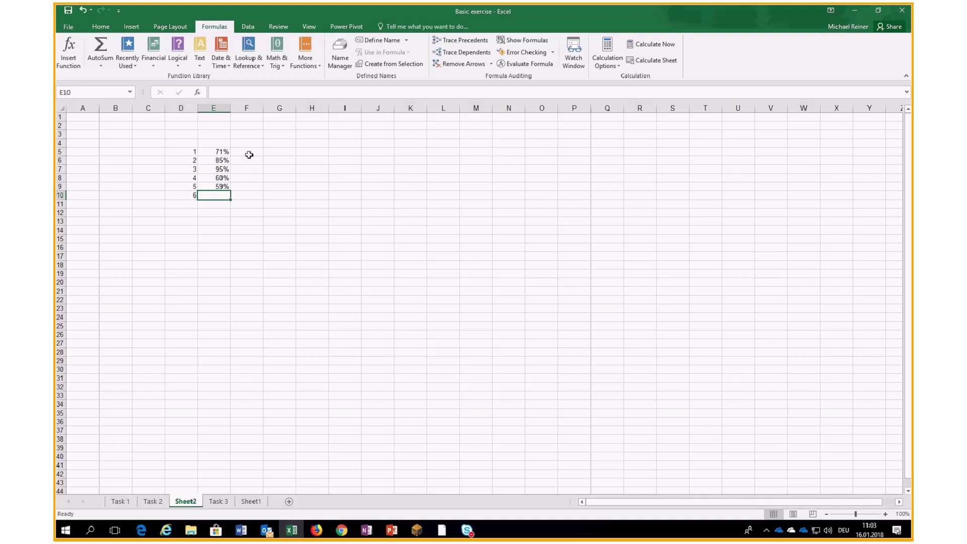
text(10%)
key(Return)
Step: Select the empty cells F5:F10 beside the percentages
drag(248, 154, 241, 191)
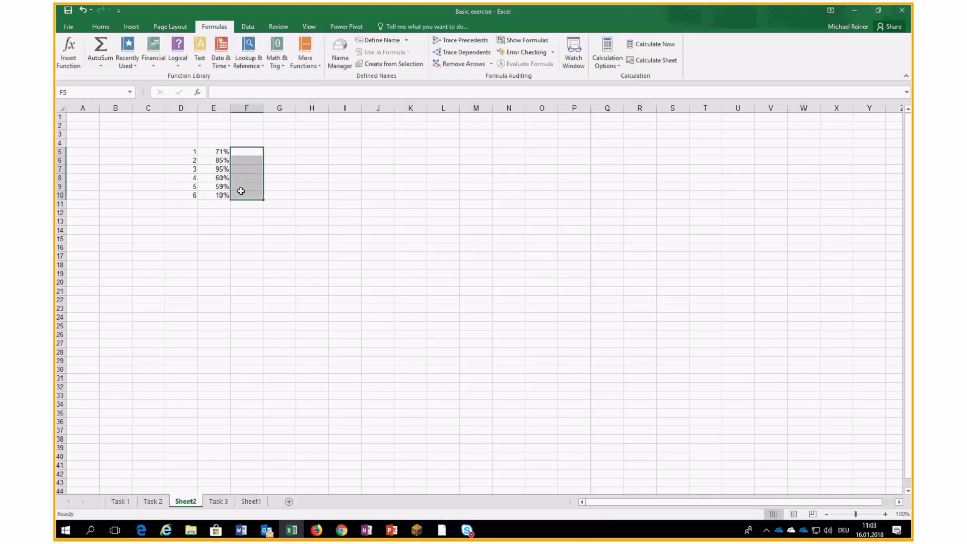